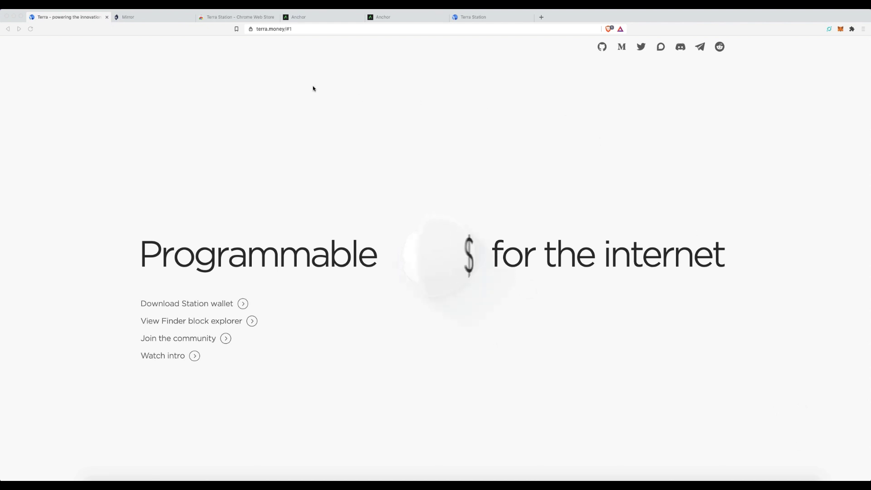
Step: Glance at the Anchor earn page, then reveal the Station wallet download platforms on terra.money
{"action": "left_click", "coordinate": [174, 19]}
{"action": "left_click", "coordinate": [289, 19]}
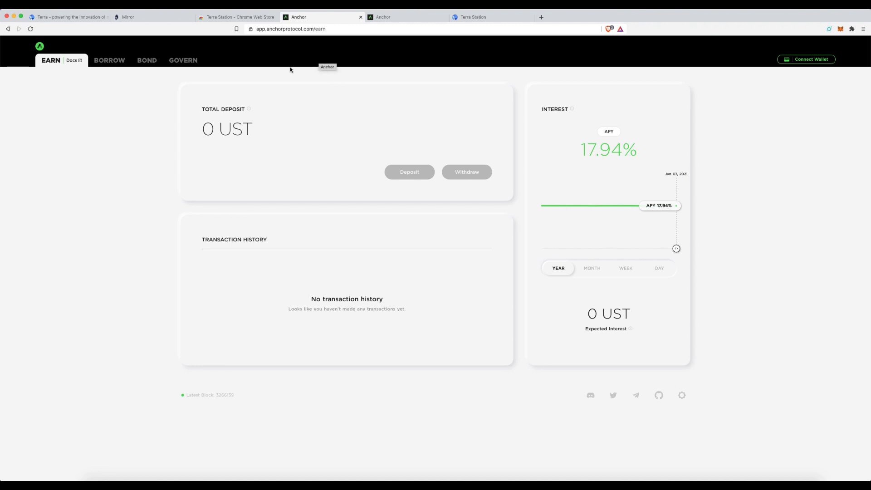
{"action": "left_click", "coordinate": [88, 21]}
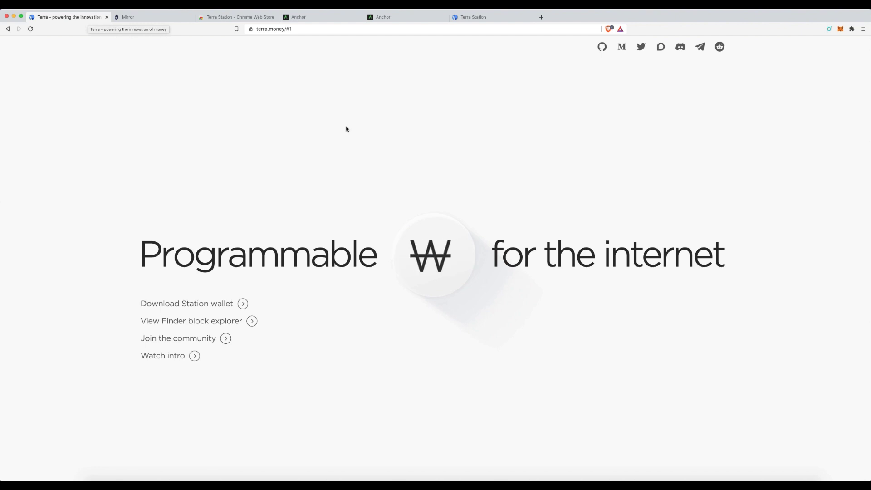
{"action": "left_click", "coordinate": [241, 307]}
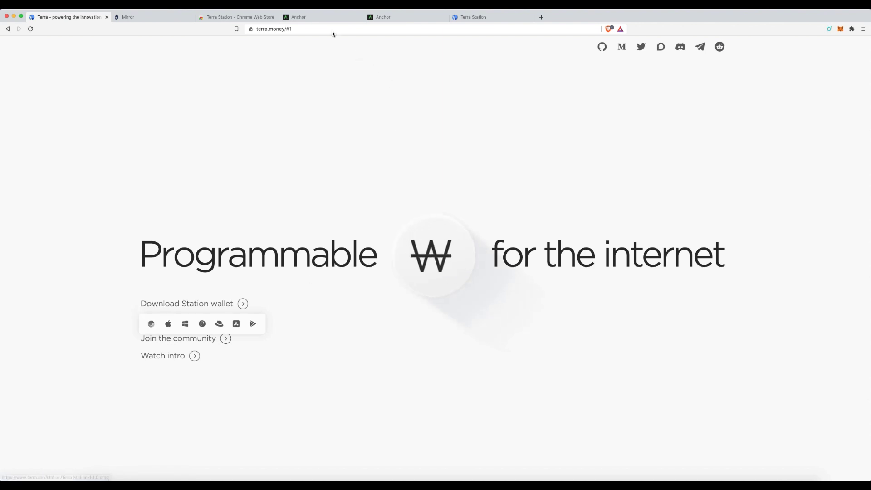
Step: Check the Anchor and Terra Station tabs, then choose the browser-extension version of Station wallet
{"action": "left_click", "coordinate": [309, 18]}
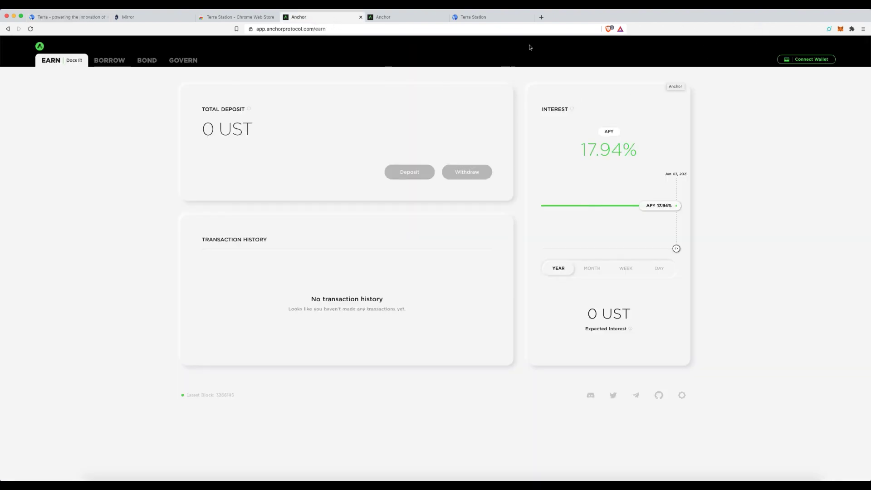
{"action": "left_click", "coordinate": [69, 18]}
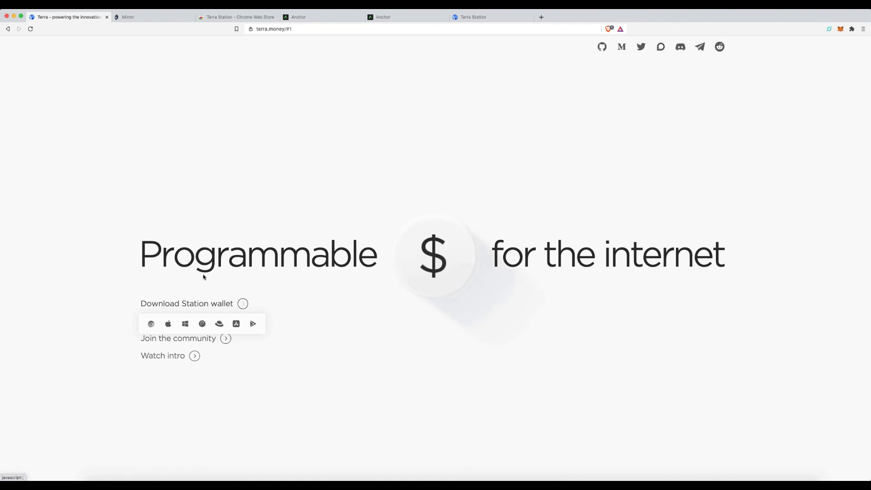
{"action": "left_click", "coordinate": [494, 18]}
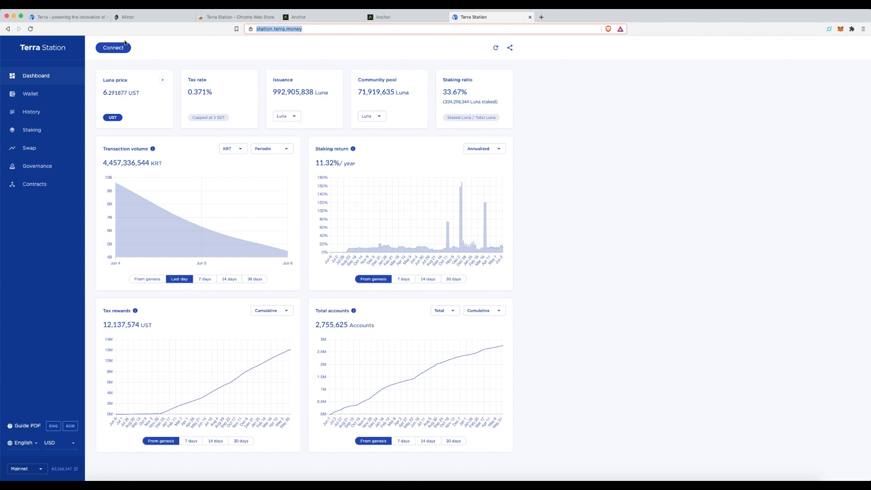
{"action": "left_click", "coordinate": [76, 18]}
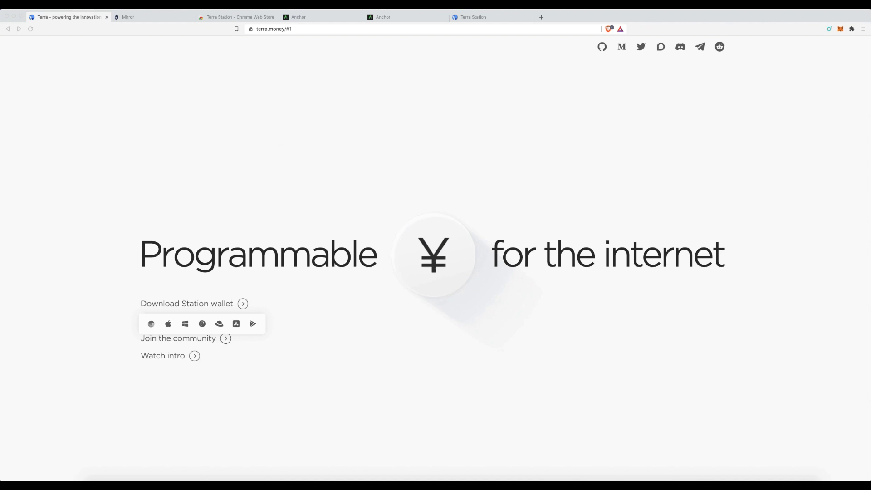
{"action": "left_click", "coordinate": [151, 324]}
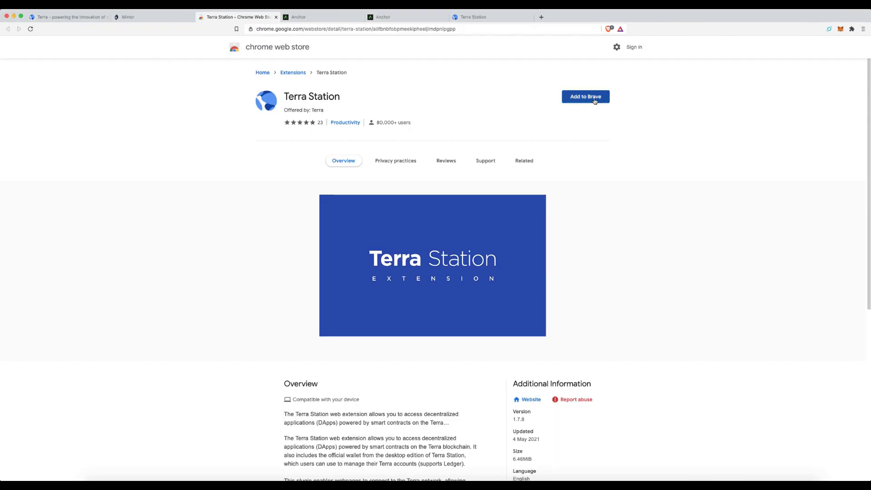
Step: Add the Terra Station extension to Brave from the Chrome Web Store and dismiss the added notice
{"action": "left_click", "coordinate": [593, 102]}
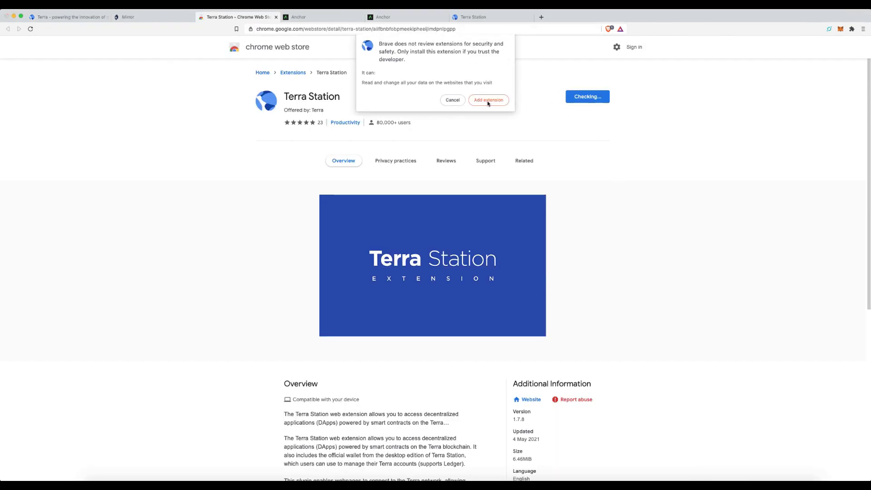
{"action": "left_click", "coordinate": [488, 100]}
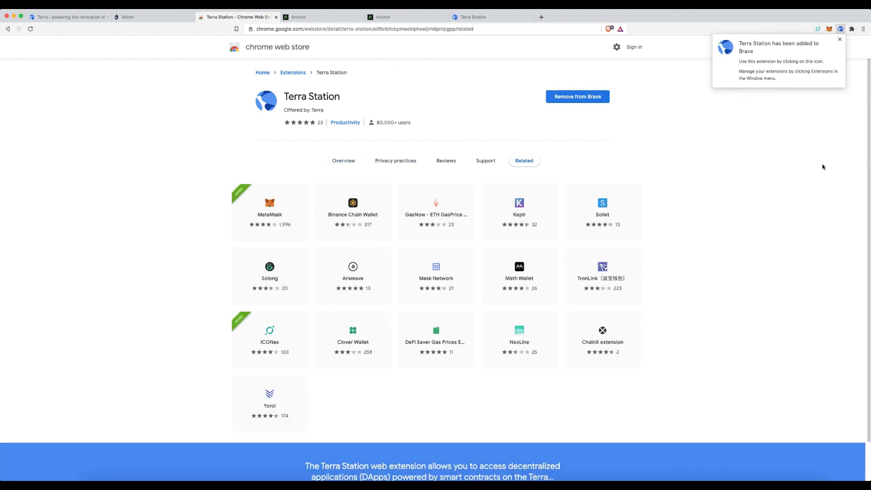
{"action": "left_click", "coordinate": [840, 40]}
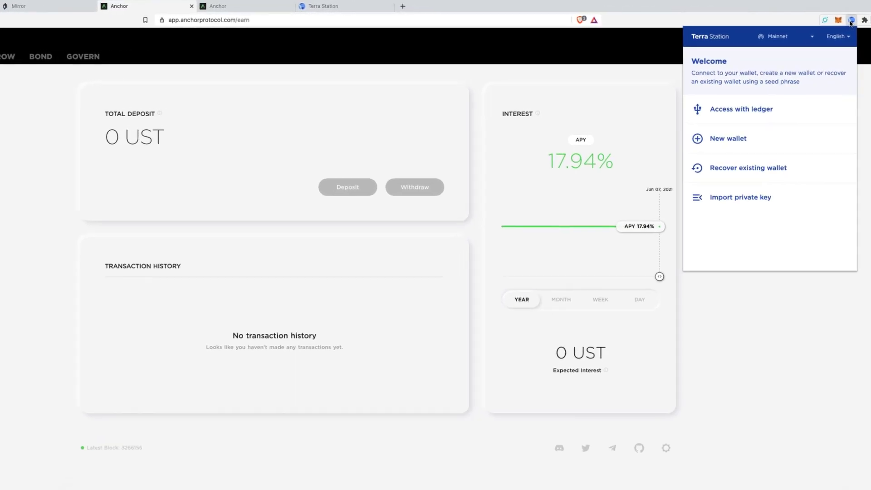
Step: Close the welcome panel, open the Terra Station extension and start a New wallet
{"action": "left_click", "coordinate": [845, 19]}
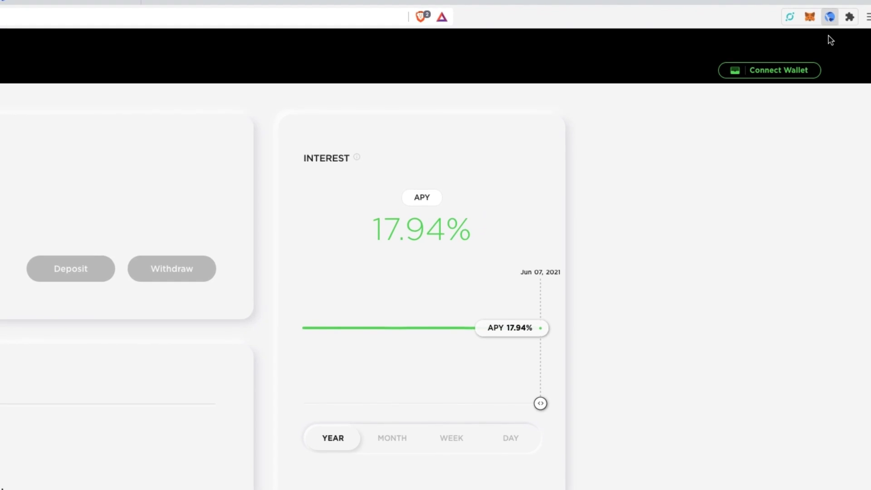
{"action": "left_click", "coordinate": [838, 18]}
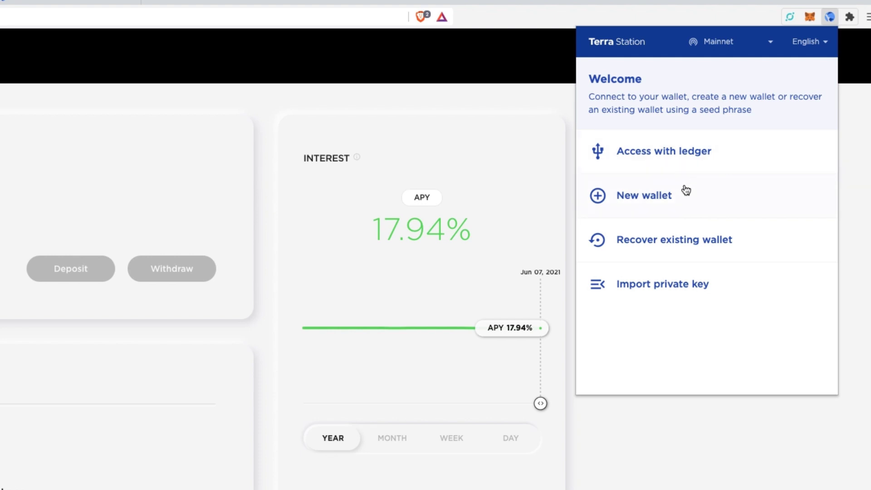
{"action": "left_click", "coordinate": [644, 199]}
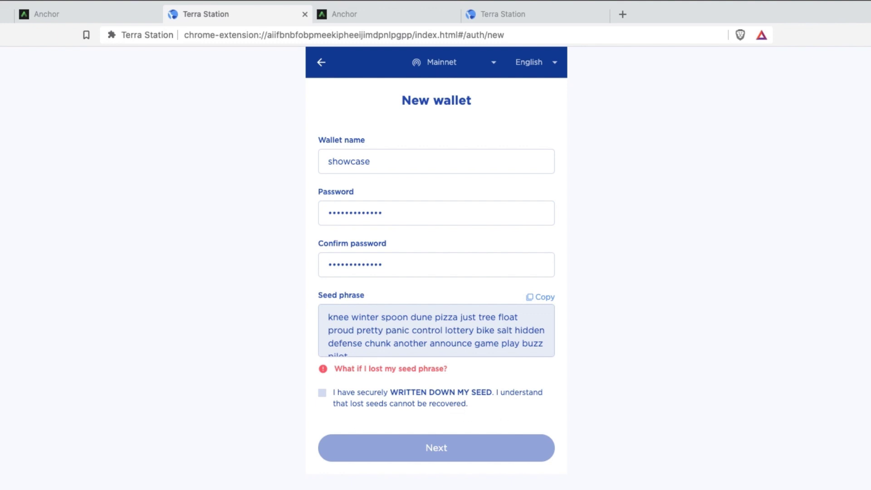
Step: Confirm the seed phrase is written down, verify the 17th and 20th words, and create the showcase wallet
{"action": "left_click", "coordinate": [322, 394]}
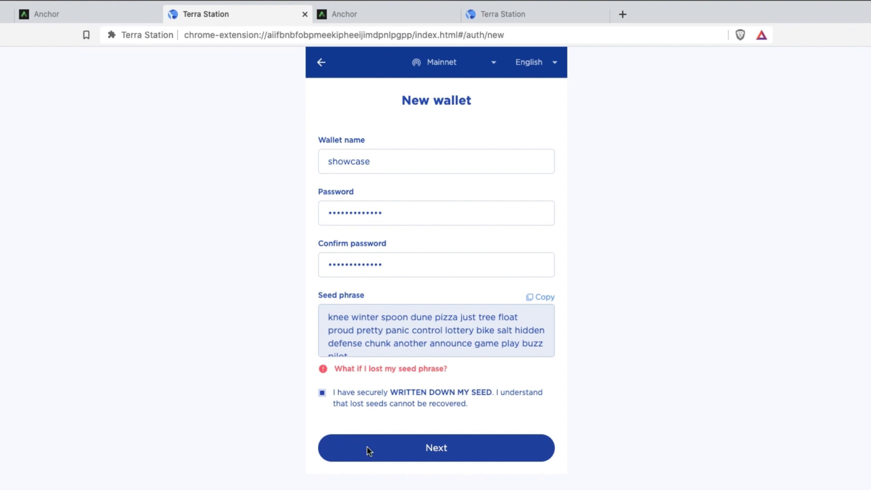
{"action": "left_click", "coordinate": [369, 449]}
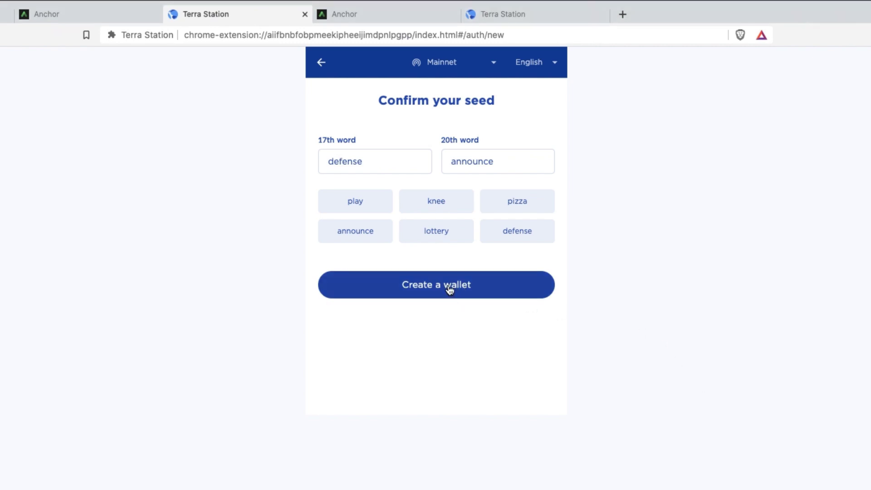
{"action": "left_click", "coordinate": [449, 290]}
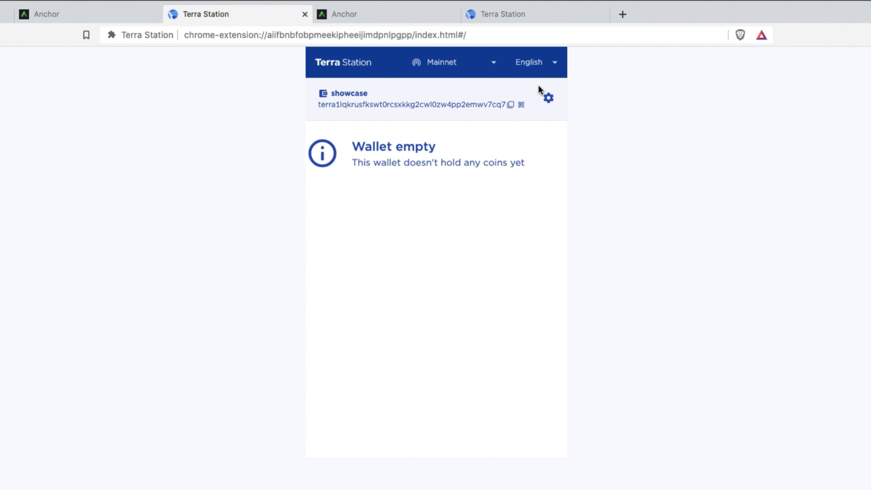
Step: Copy the showcase wallet's address shown beneath the wallet name
{"action": "left_click", "coordinate": [512, 107]}
Step: Look through the Anchor dashboard and Terra Station tabs, then return to terra.money
{"action": "left_click", "coordinate": [390, 18]}
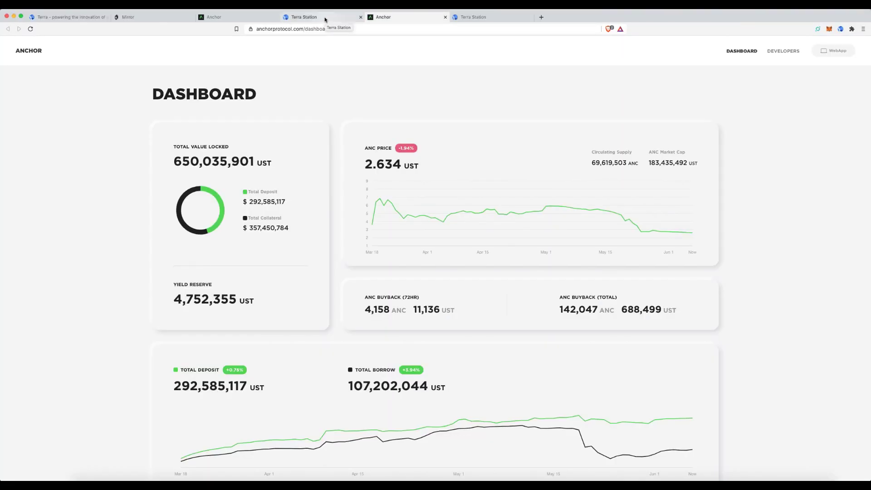
{"action": "left_click", "coordinate": [325, 17]}
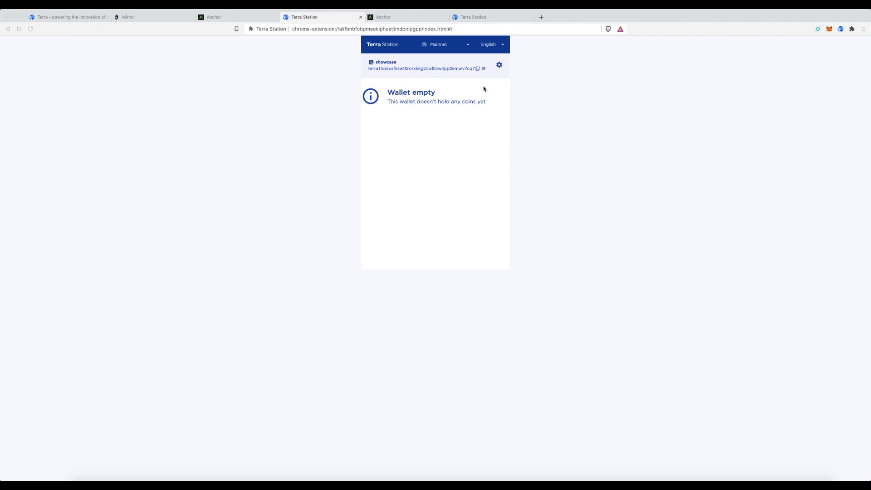
{"action": "left_click", "coordinate": [67, 18]}
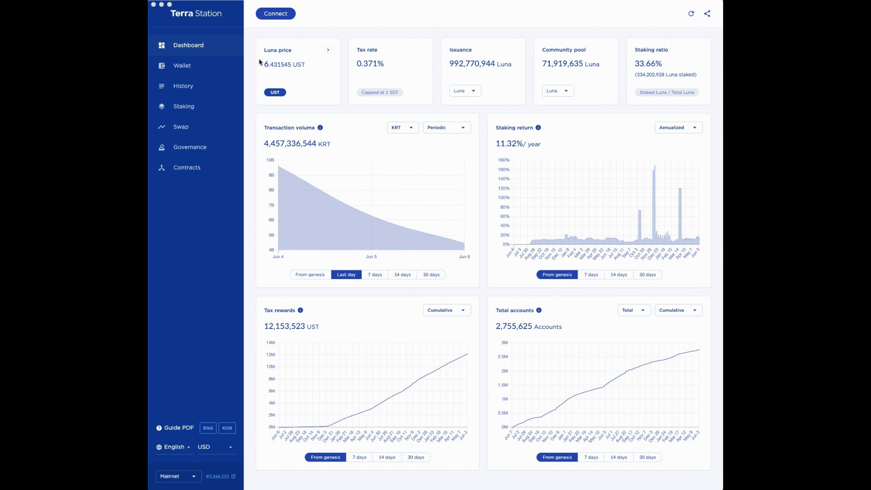
{"action": "left_click", "coordinate": [189, 72]}
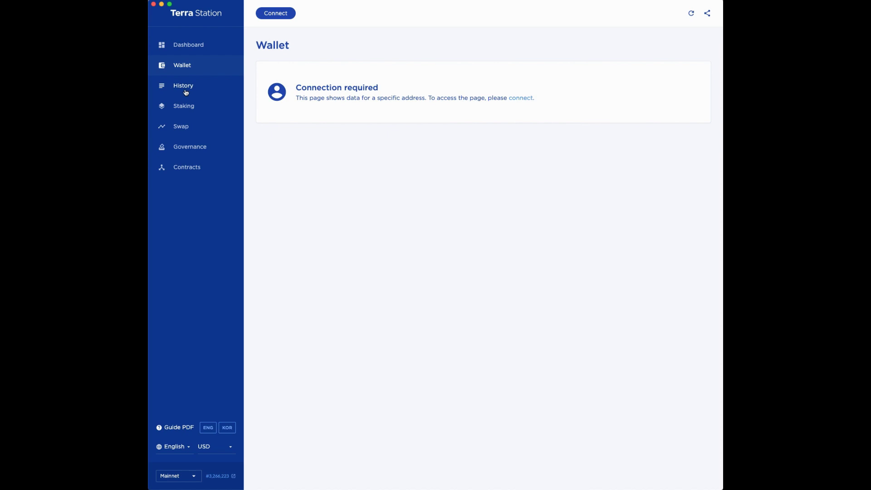
{"action": "left_click", "coordinate": [185, 92]}
{"action": "left_click", "coordinate": [181, 112]}
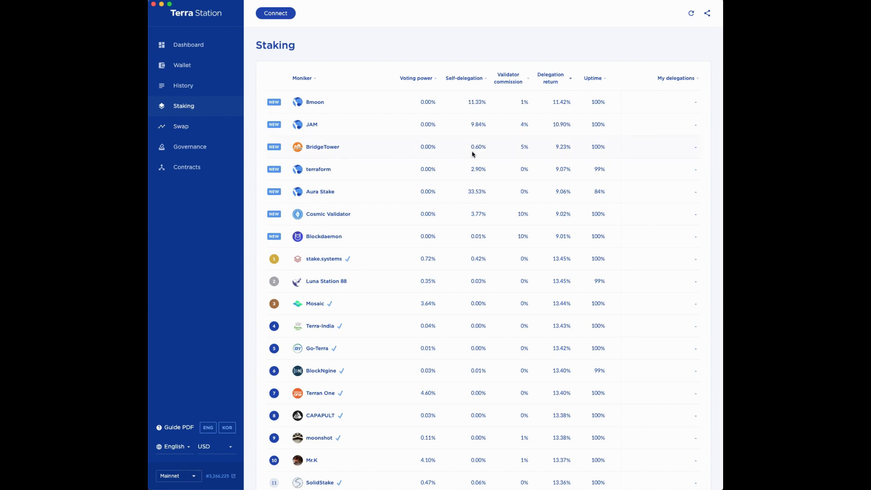
{"action": "left_click", "coordinate": [201, 128]}
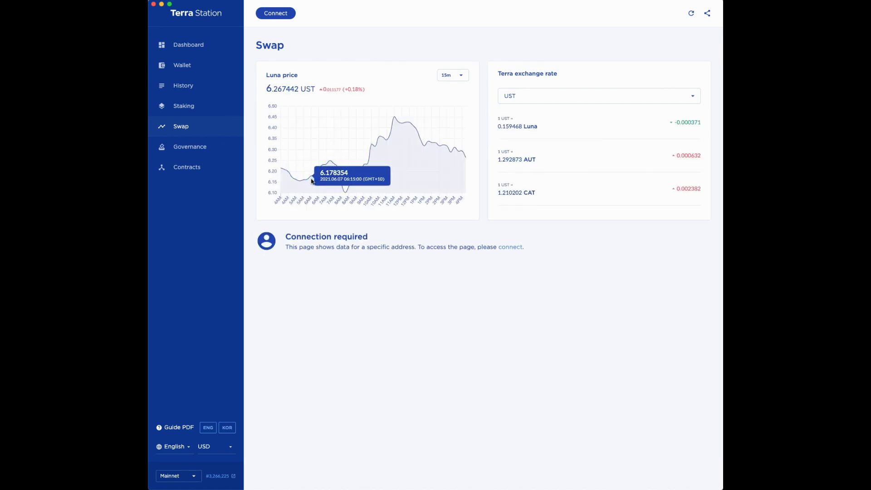
{"action": "left_click", "coordinate": [588, 100]}
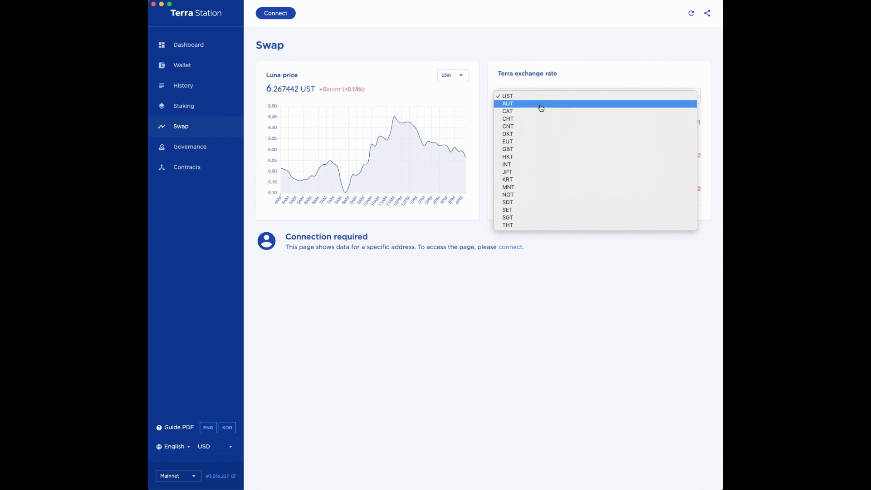
{"action": "left_click", "coordinate": [494, 54]}
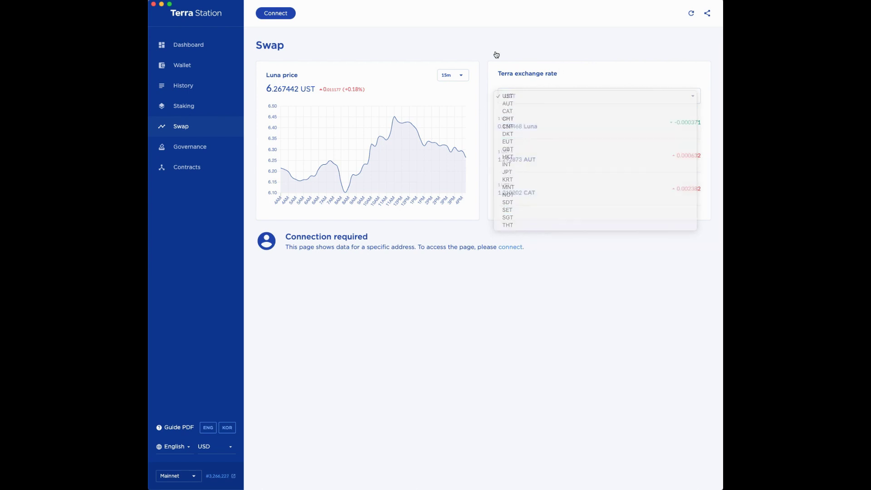
{"action": "left_click", "coordinate": [210, 149]}
{"action": "left_click", "coordinate": [204, 51]}
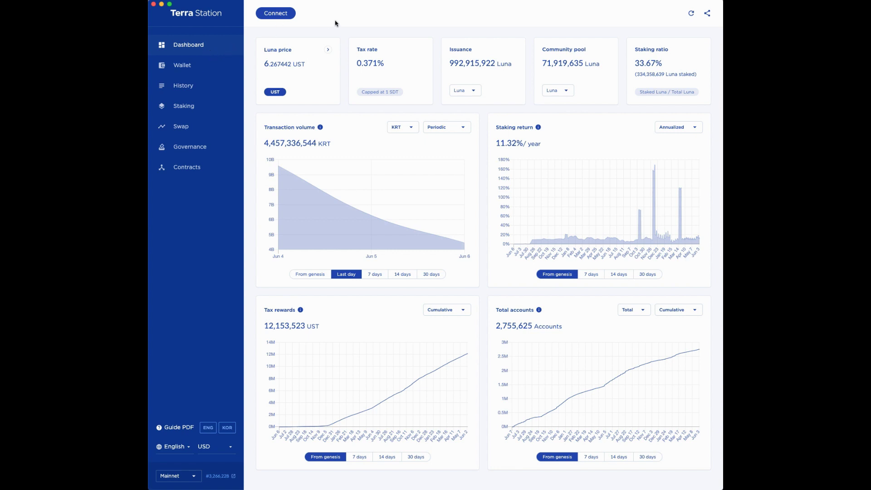
Step: Open the Wallet page, follow the connect link and choose Recover existing wallet
{"action": "left_click", "coordinate": [204, 65]}
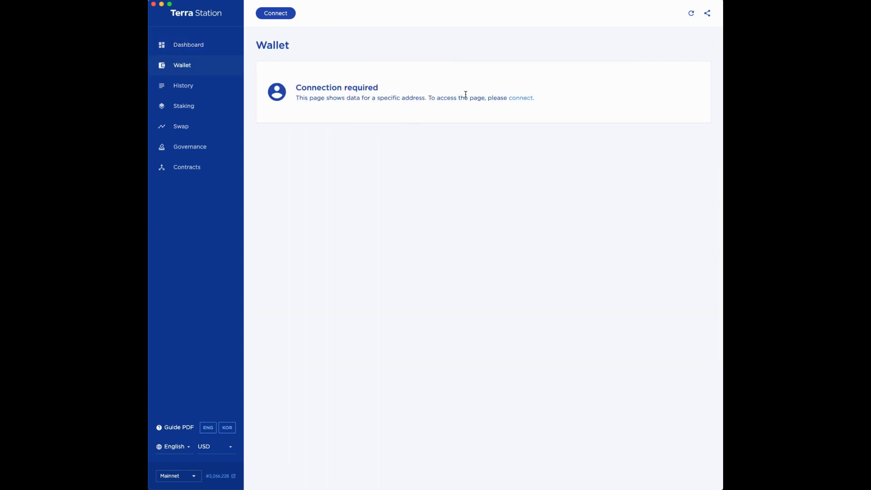
{"action": "left_click", "coordinate": [525, 99]}
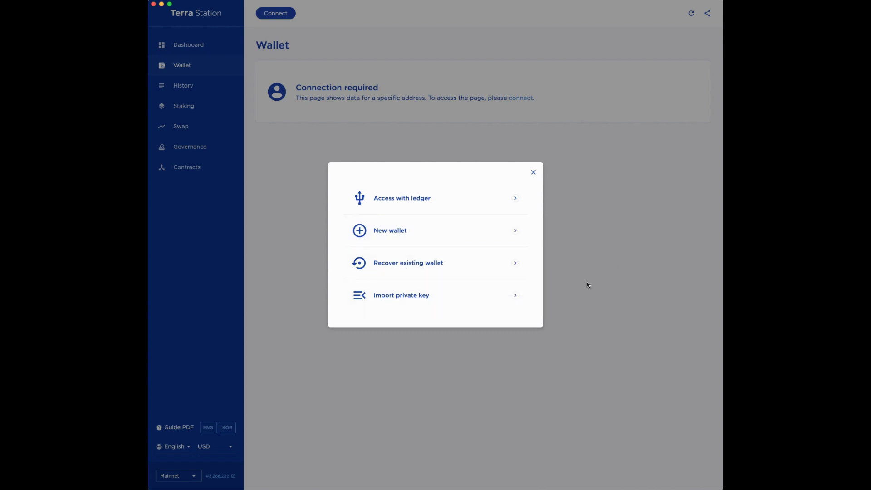
{"action": "left_click", "coordinate": [504, 263]}
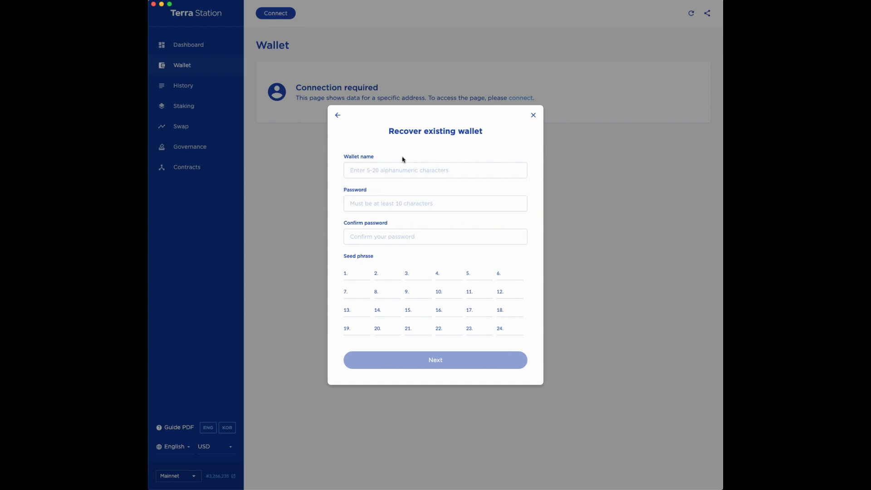
Step: Select the Wallet name field to begin entering showcasewhaaa
{"action": "left_click", "coordinate": [362, 164]}
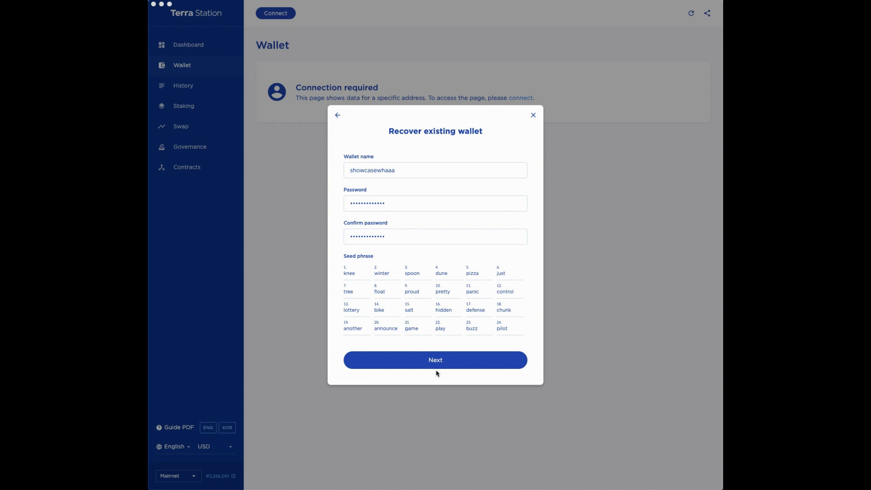
Step: Submit the recovery form with Next to restore the showcasewhaaa wallet
{"action": "left_click", "coordinate": [447, 360]}
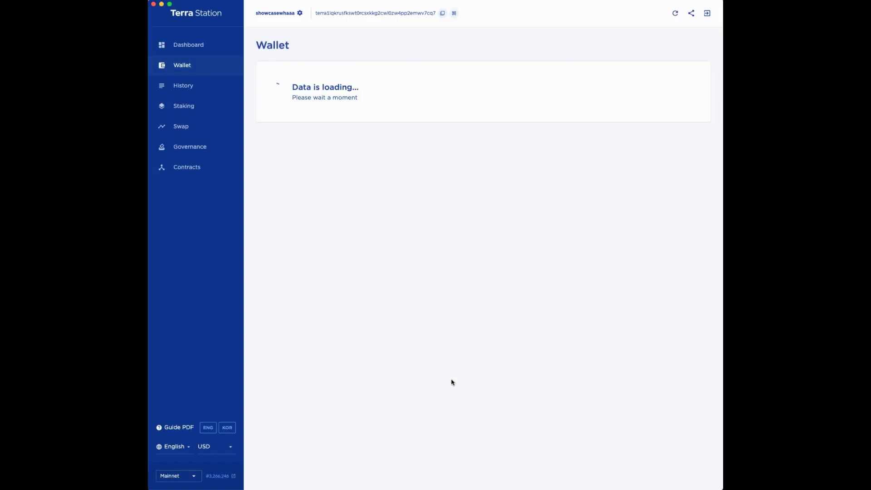